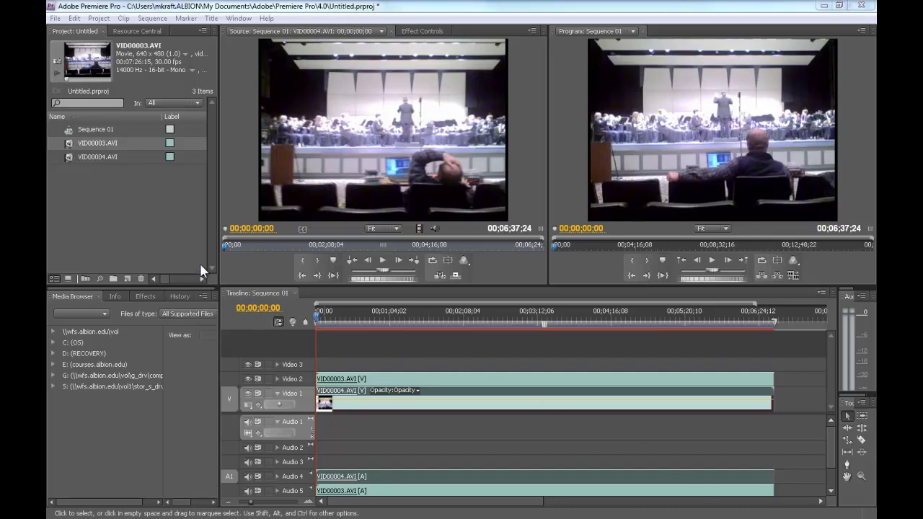
Select VID00004.AVI and VID00003.AVI in the project list and start renaming each.
{"action": "left_click", "coordinate": [91, 156]}
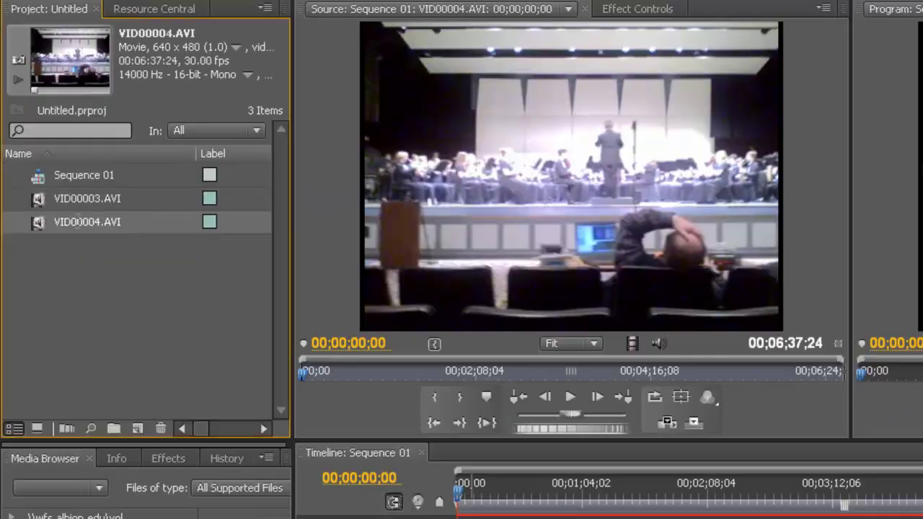
{"action": "left_click", "coordinate": [76, 223]}
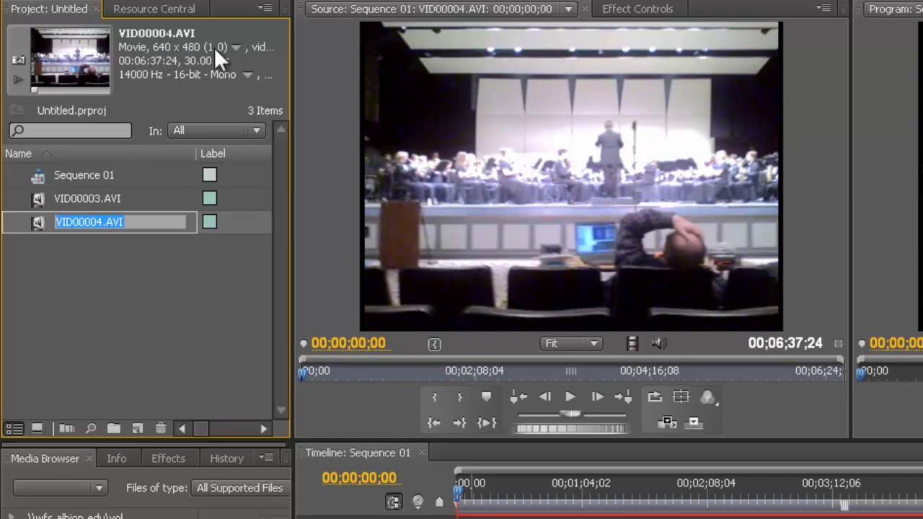
{"action": "left_click", "coordinate": [117, 196]}
{"action": "left_click", "coordinate": [117, 196]}
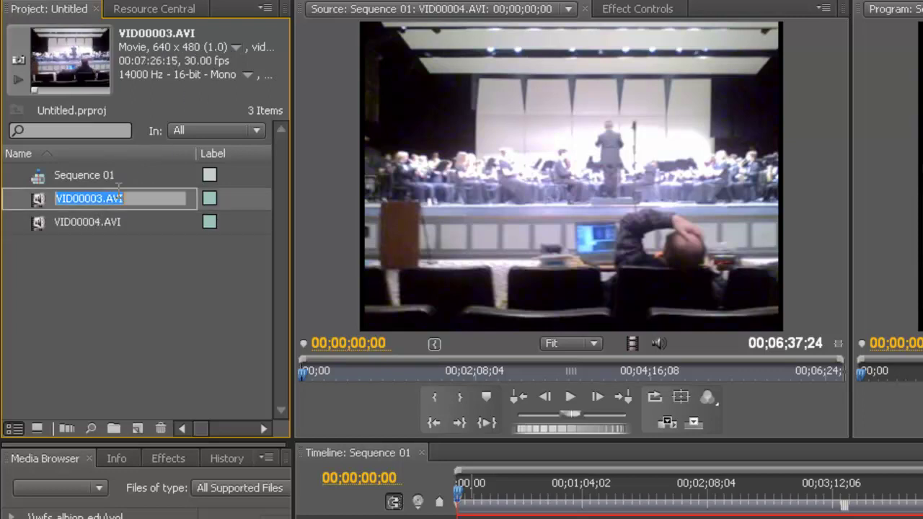
{"action": "left_click", "coordinate": [113, 269]}
{"action": "left_click", "coordinate": [89, 200]}
{"action": "left_click", "coordinate": [89, 201]}
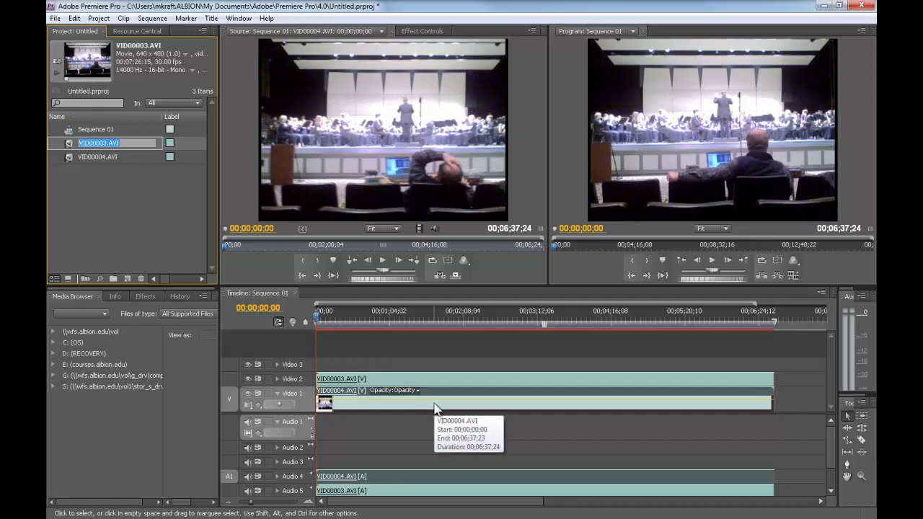
Park the playhead at 00;01;18;00 on the VID00003 clip and match-frame it in the Source monitor.
{"action": "left_click_drag", "start_coordinate": [318, 317], "coordinate": [490, 322]}
{"action": "left_click", "coordinate": [532, 379]}
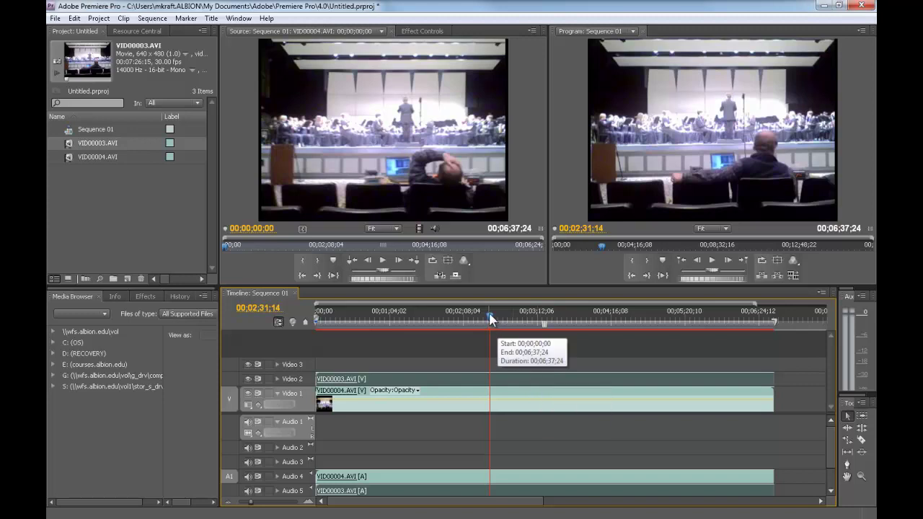
{"action": "left_click_drag", "start_coordinate": [491, 315], "coordinate": [406, 317]}
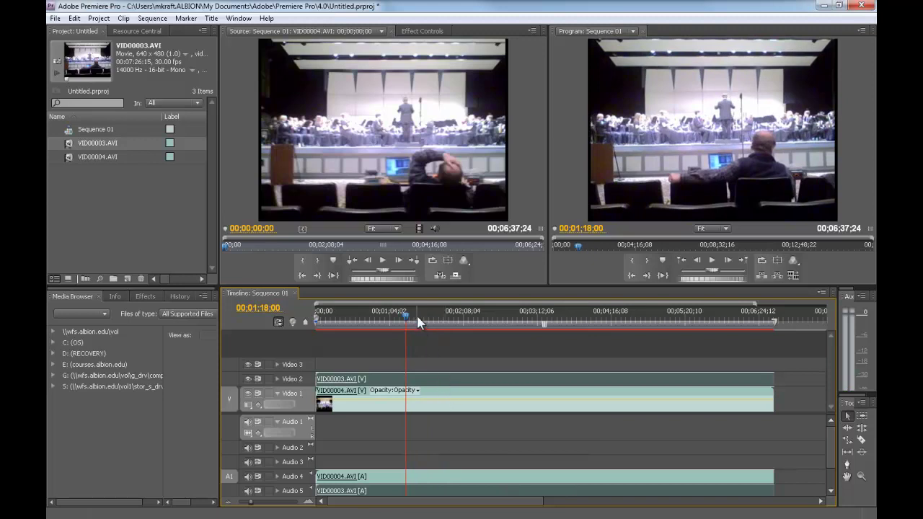
{"action": "key", "text": "f"}
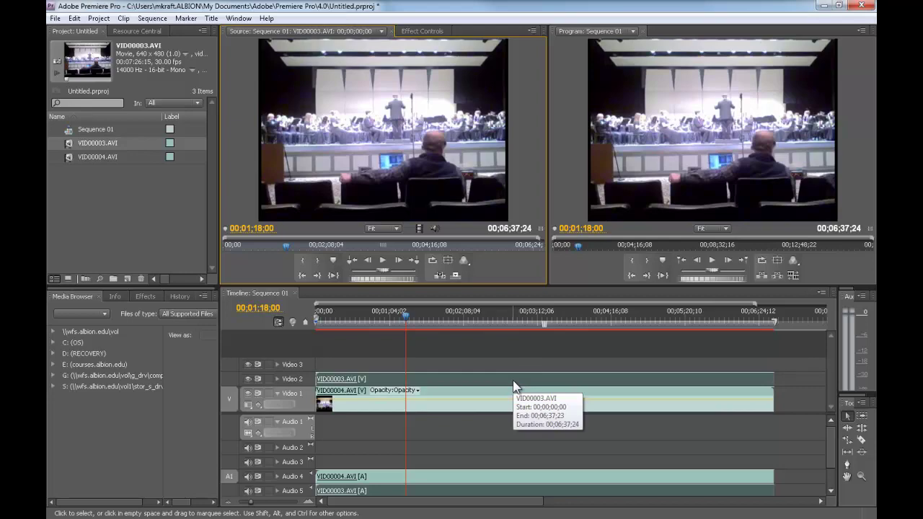
Show VID00003's Effect Controls and check the Window menu's panel list without changing anything.
{"action": "left_click", "coordinate": [409, 31]}
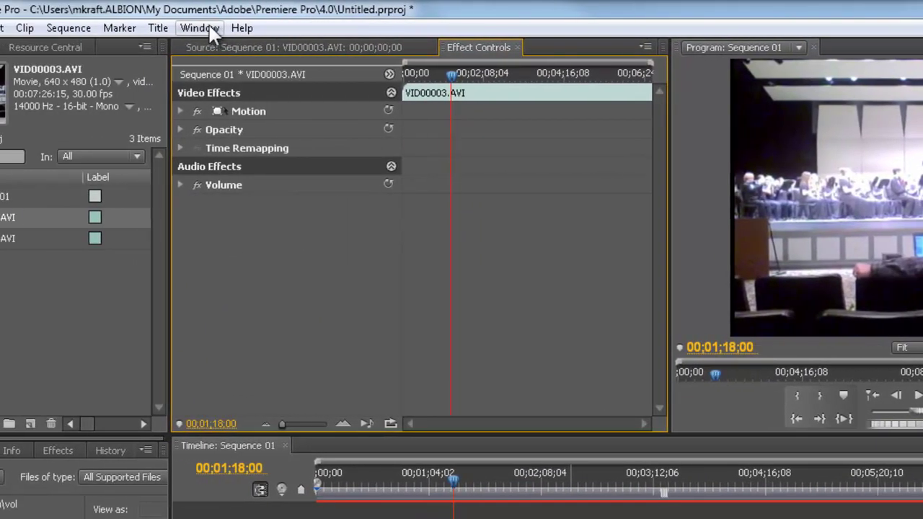
{"action": "left_click", "coordinate": [46, 27]}
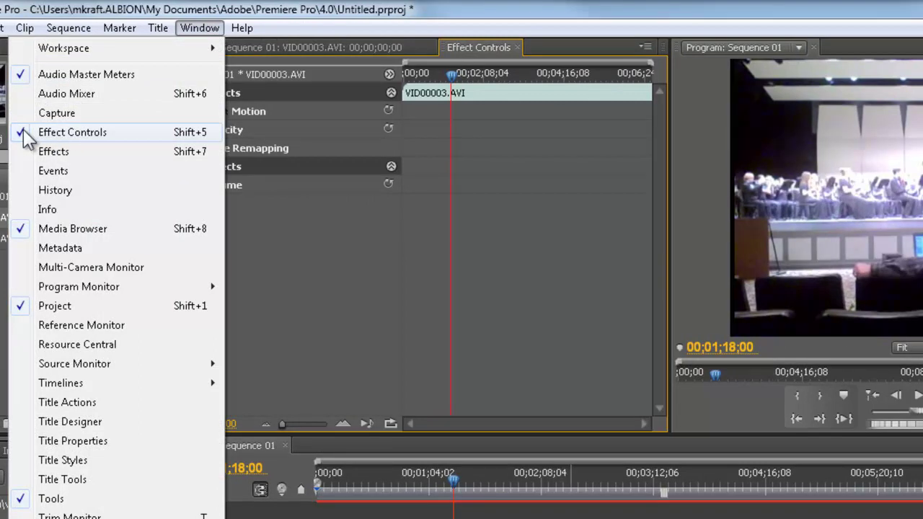
{"action": "left_click", "coordinate": [465, 47]}
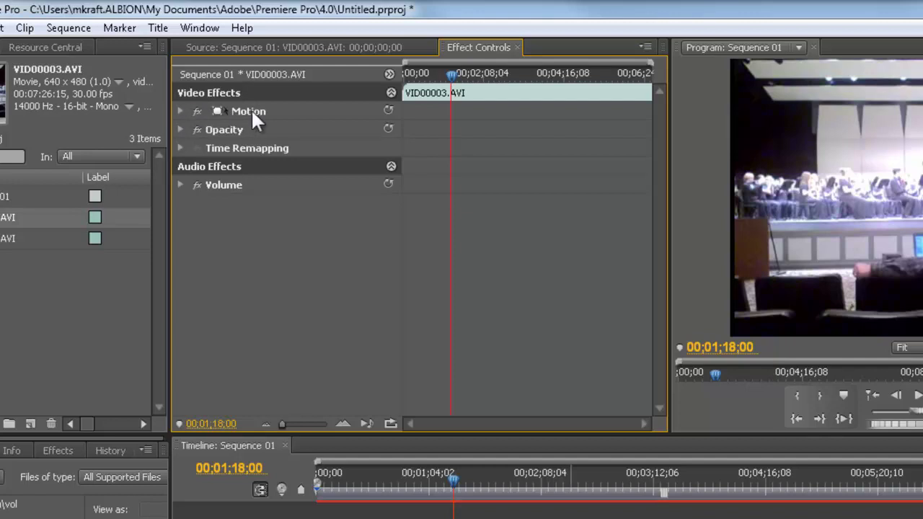
Expand Motion and set VID00003's Scale to exactly 50.
{"action": "left_click", "coordinate": [179, 111]}
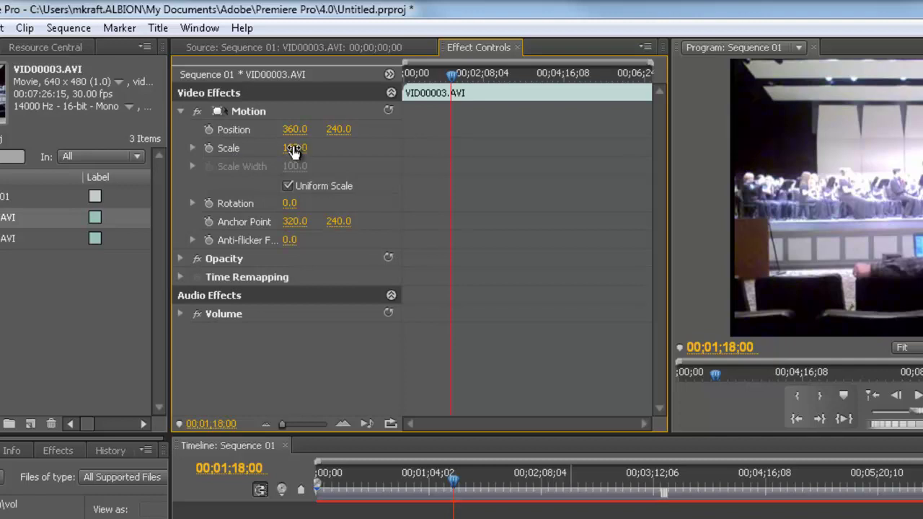
{"action": "left_click_drag", "start_coordinate": [293, 150], "coordinate": [232, 160]}
{"action": "left_click_drag", "start_coordinate": [303, 149], "coordinate": [307, 150]}
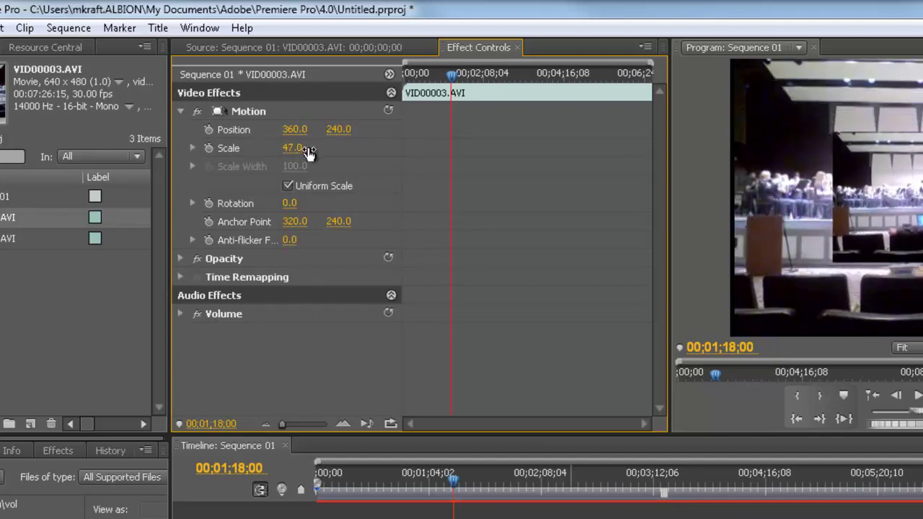
{"action": "left_click", "coordinate": [300, 150]}
{"action": "left_click_drag", "start_coordinate": [319, 152], "coordinate": [265, 153]}
{"action": "type", "text": "50"}
{"action": "key", "text": "Return"}
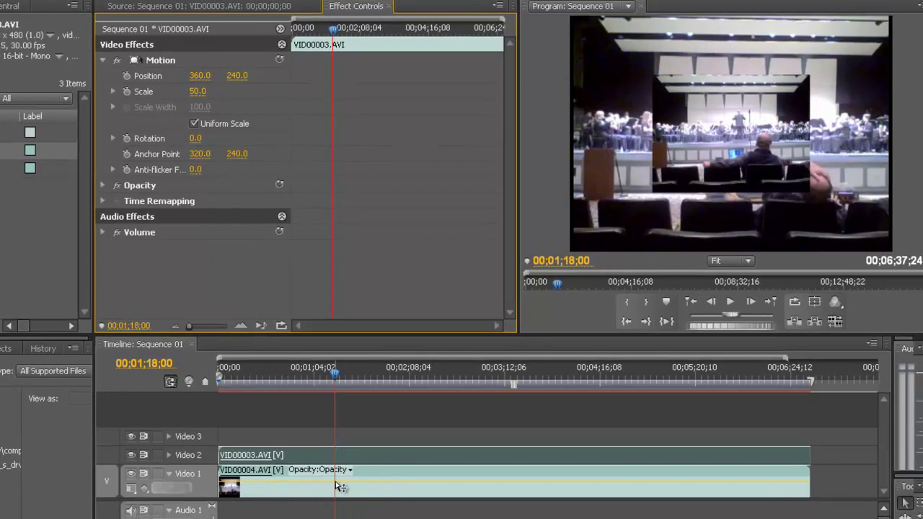
Select VID00004 on Video 1 and set its Motion Scale to 50.
{"action": "left_click", "coordinate": [385, 473]}
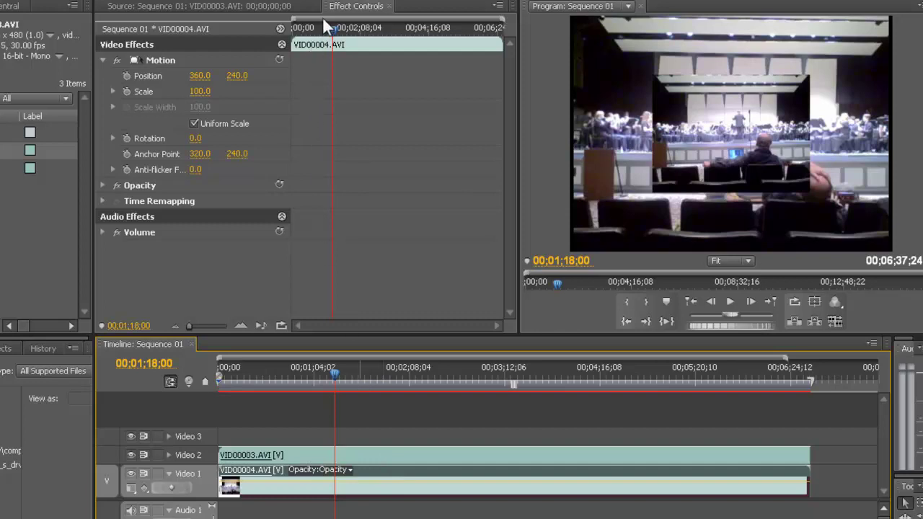
{"action": "left_click", "coordinate": [202, 91]}
{"action": "type", "text": "50"}
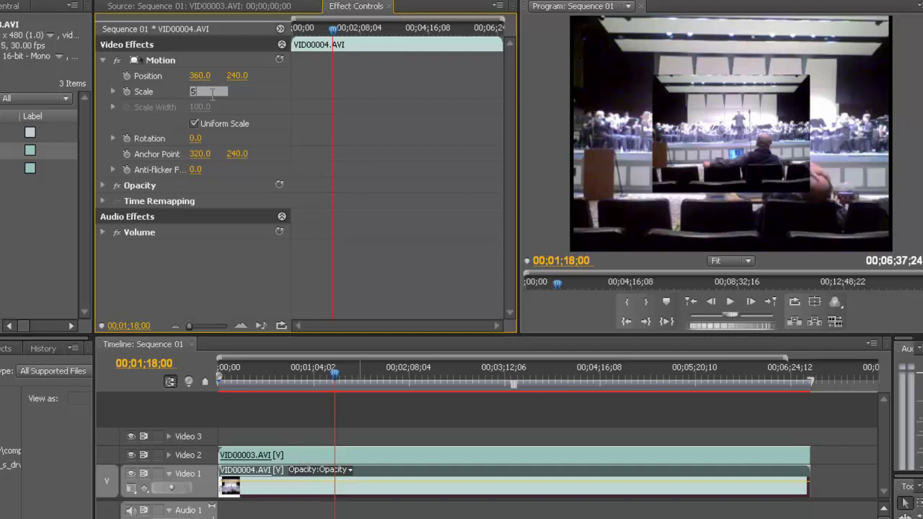
{"action": "key", "text": "Return"}
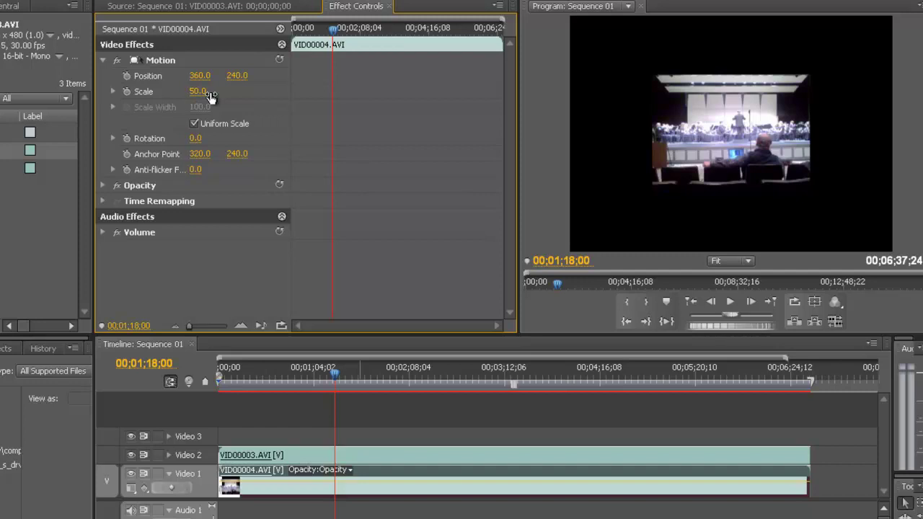
Drag VID00003 to the upper left (183.7, 126.4) and VID00004 to the lower right (541.2, 358.1).
{"action": "left_click", "coordinate": [718, 127]}
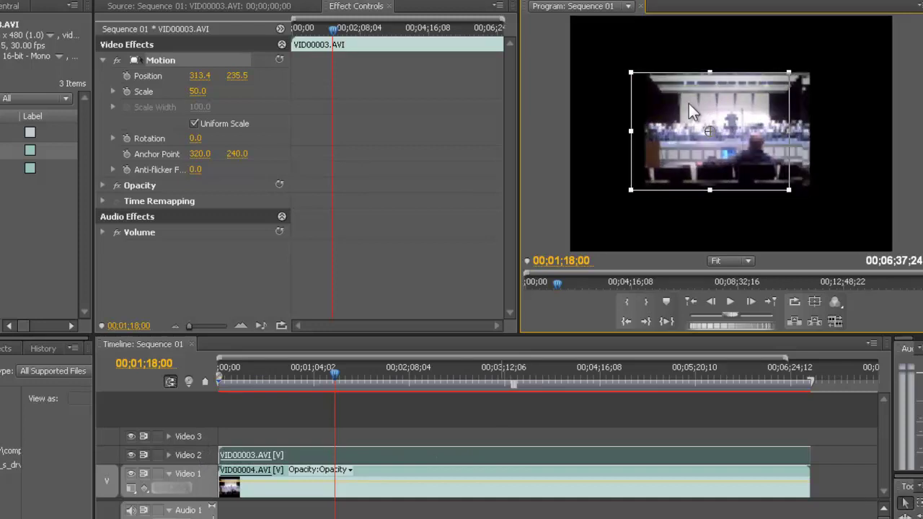
{"action": "left_click_drag", "start_coordinate": [689, 103], "coordinate": [652, 64]}
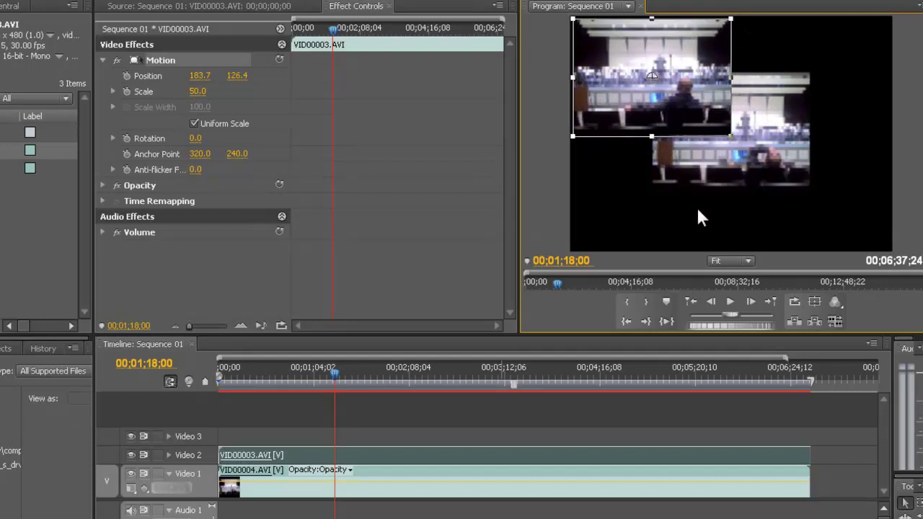
{"action": "left_click", "coordinate": [761, 146]}
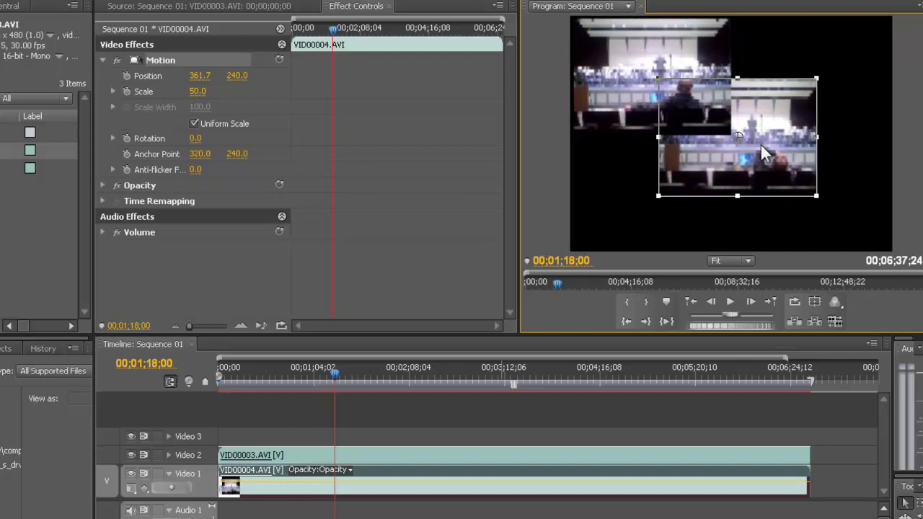
{"action": "left_click_drag", "start_coordinate": [761, 144], "coordinate": [825, 185]}
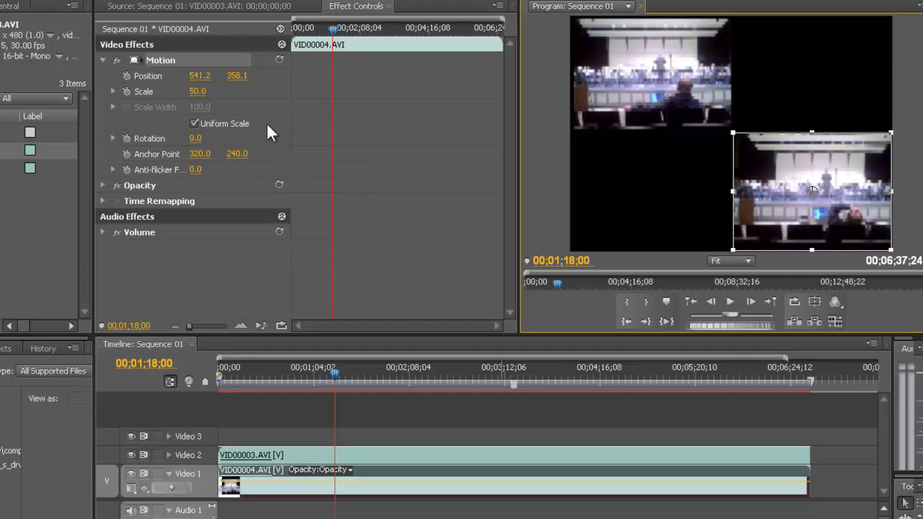
Scrub VID00004's Position Y value from 358.1 to 361.1.
{"action": "left_click_drag", "start_coordinate": [233, 77], "coordinate": [203, 87]}
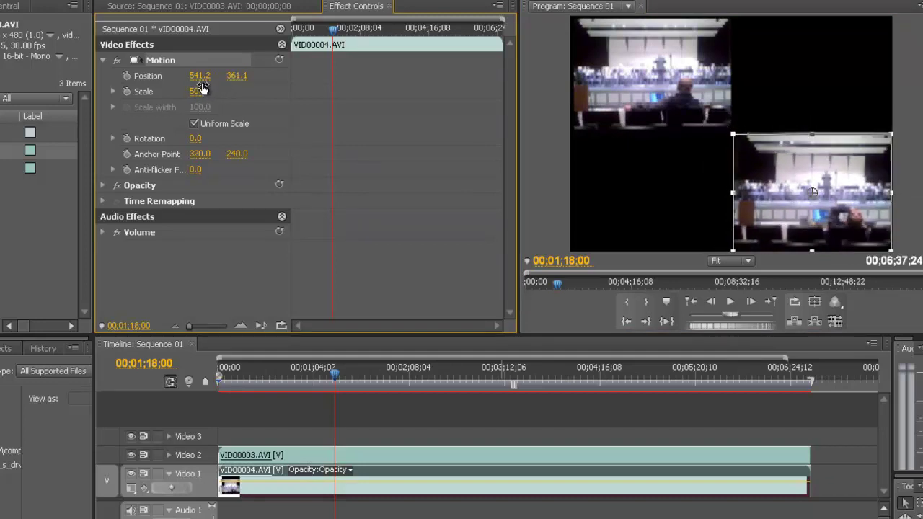